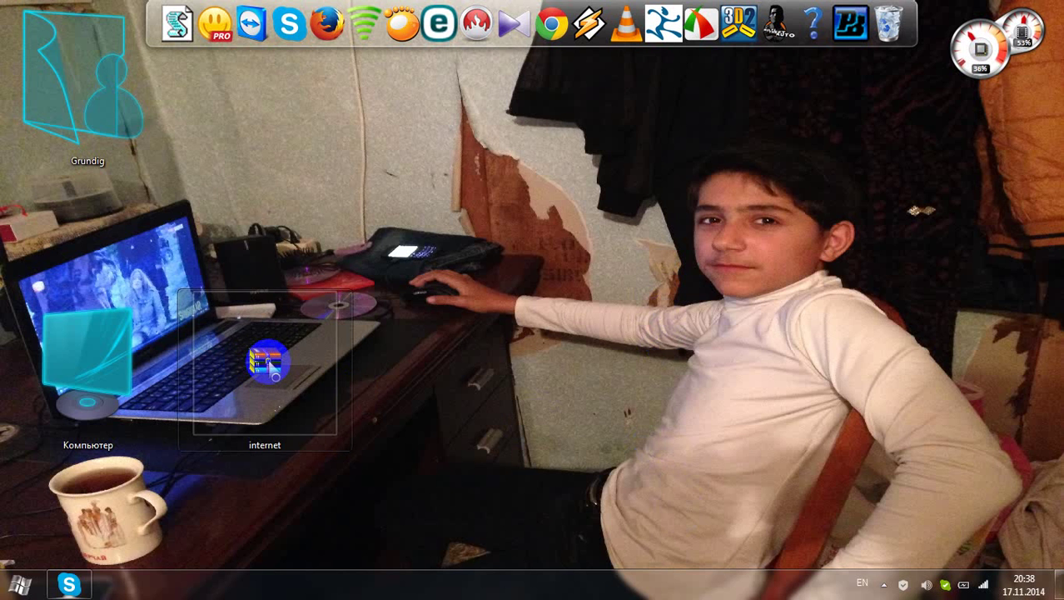
Step: Open internet.rar in WinRAR and launch idman621build15.exe from the archive
{"action": "double_click", "coordinate": [270, 365]}
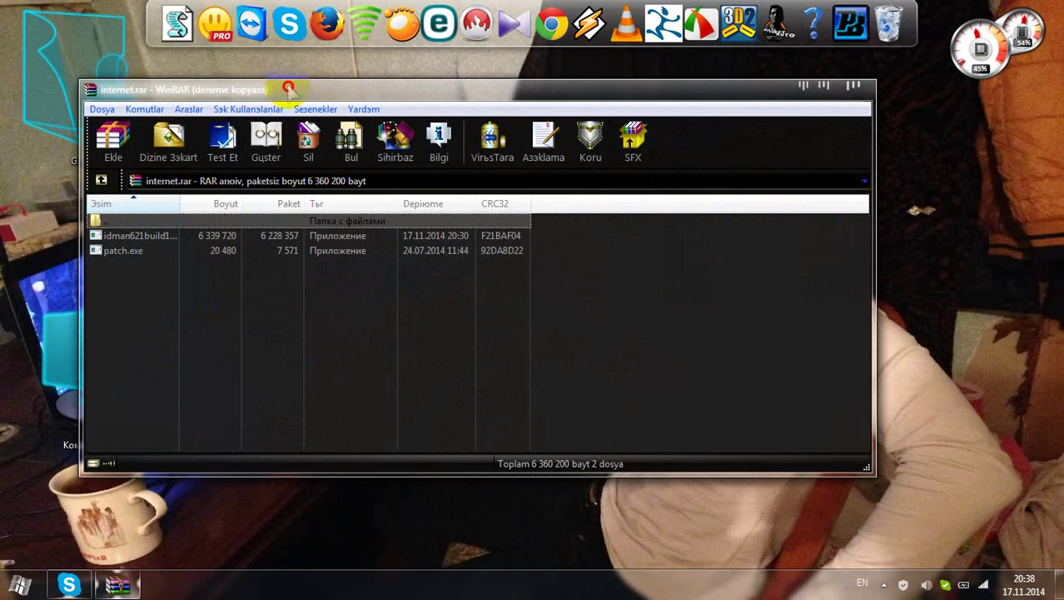
{"action": "left_click_drag", "start_coordinate": [288, 87], "coordinate": [627, 143]}
{"action": "left_click", "coordinate": [527, 293]}
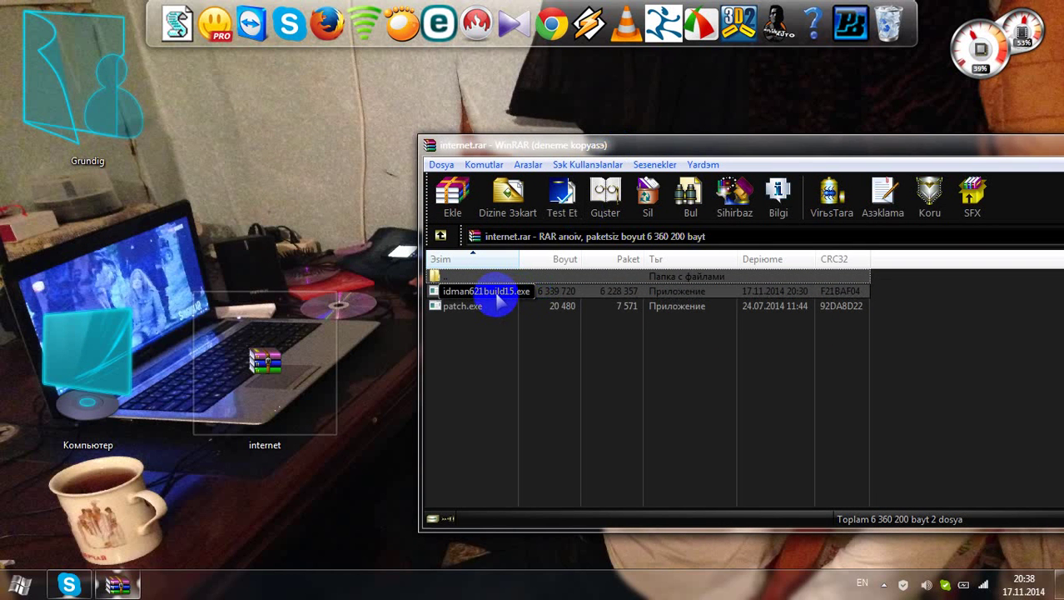
{"action": "double_click", "coordinate": [498, 302]}
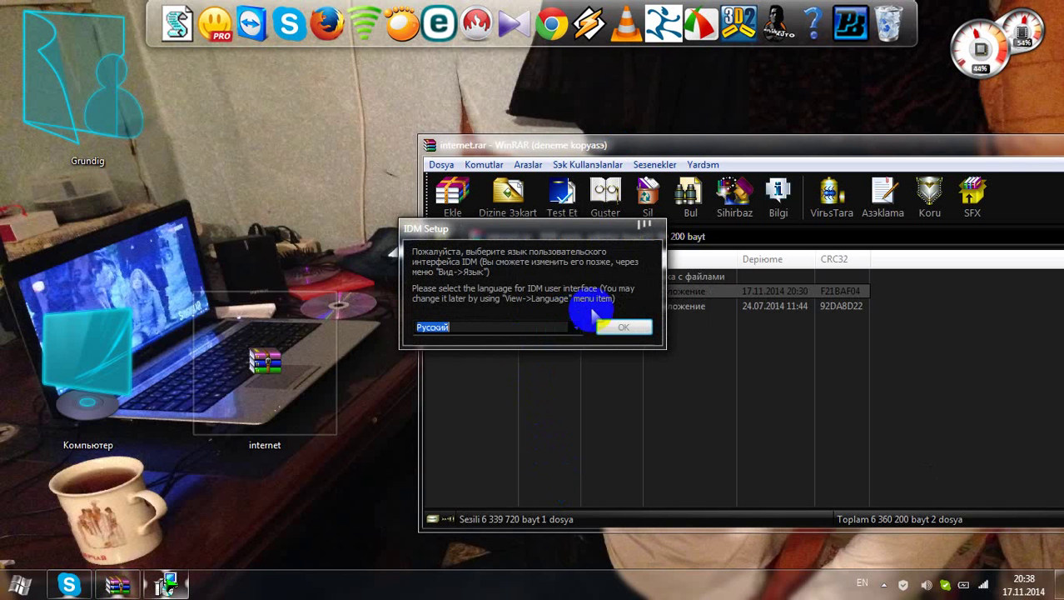
Step: Install IDM in Türkçe, accepting the license and the default install folder
{"action": "left_click", "coordinate": [574, 327]}
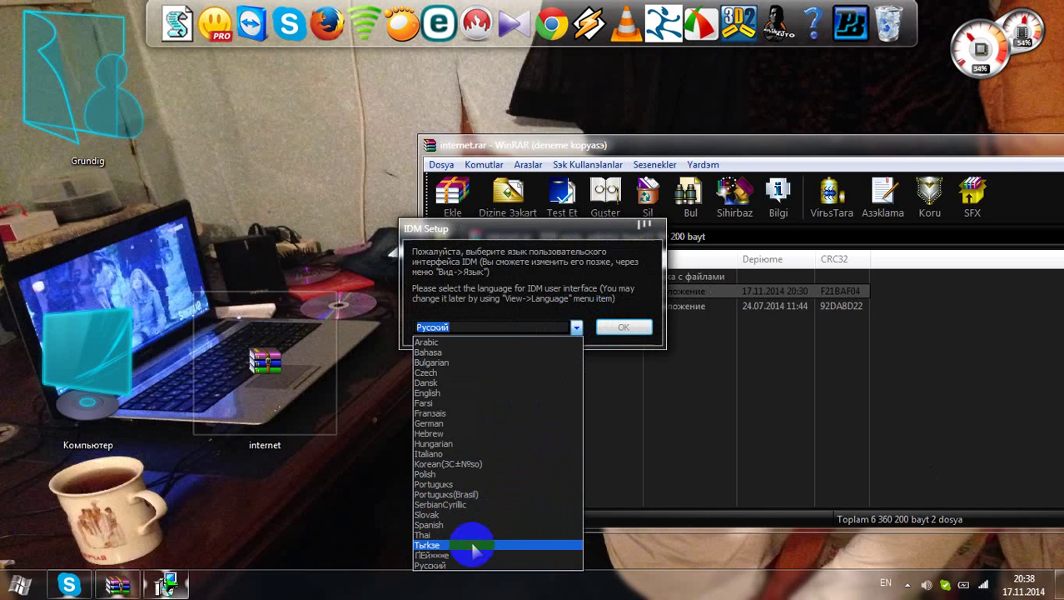
{"action": "left_click", "coordinate": [472, 546]}
{"action": "left_click", "coordinate": [624, 326]}
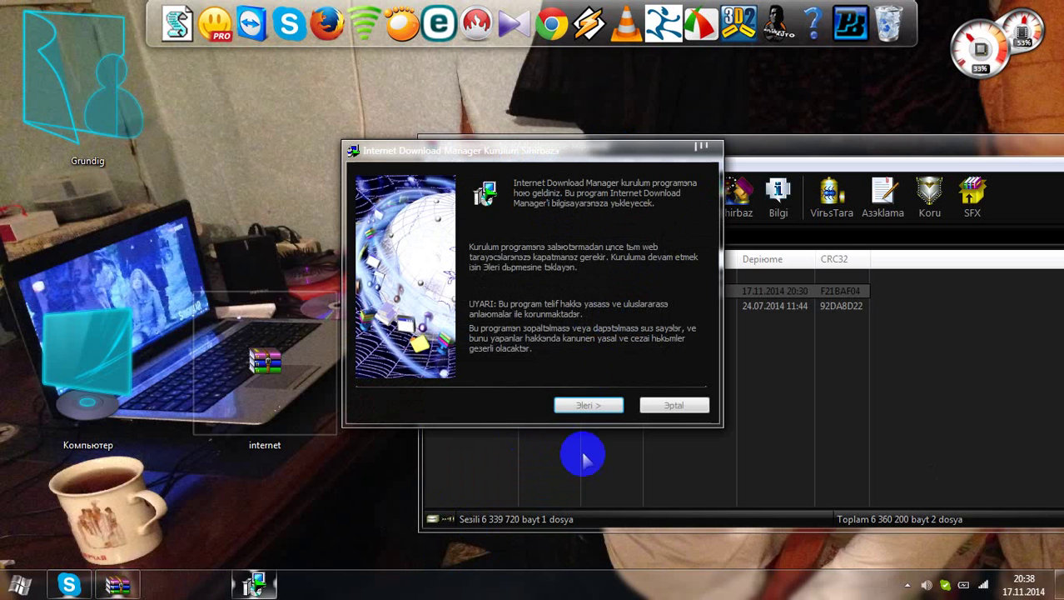
{"action": "left_click", "coordinate": [599, 405]}
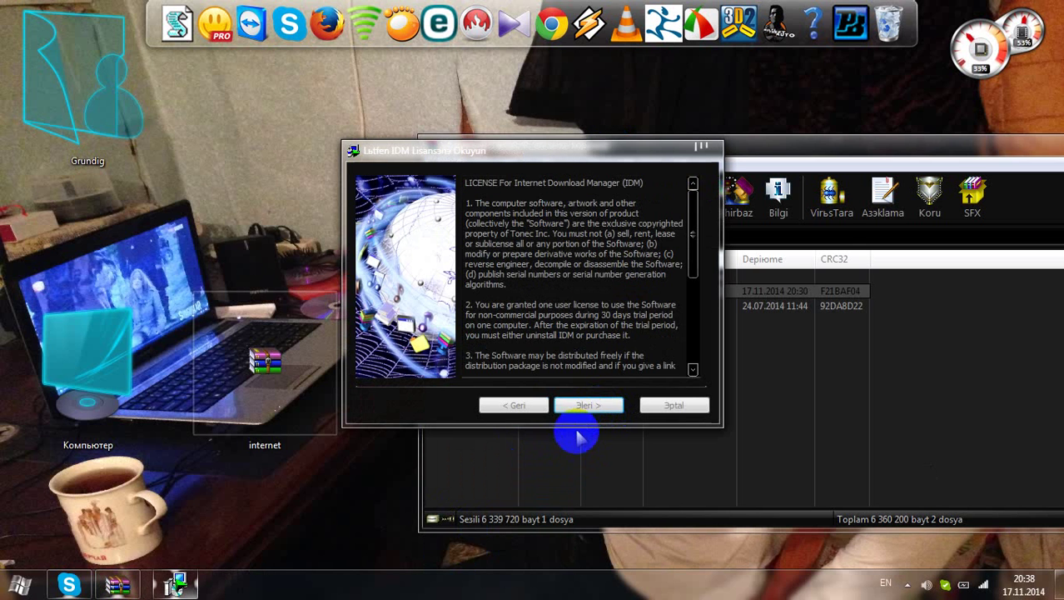
{"action": "left_click", "coordinate": [586, 409]}
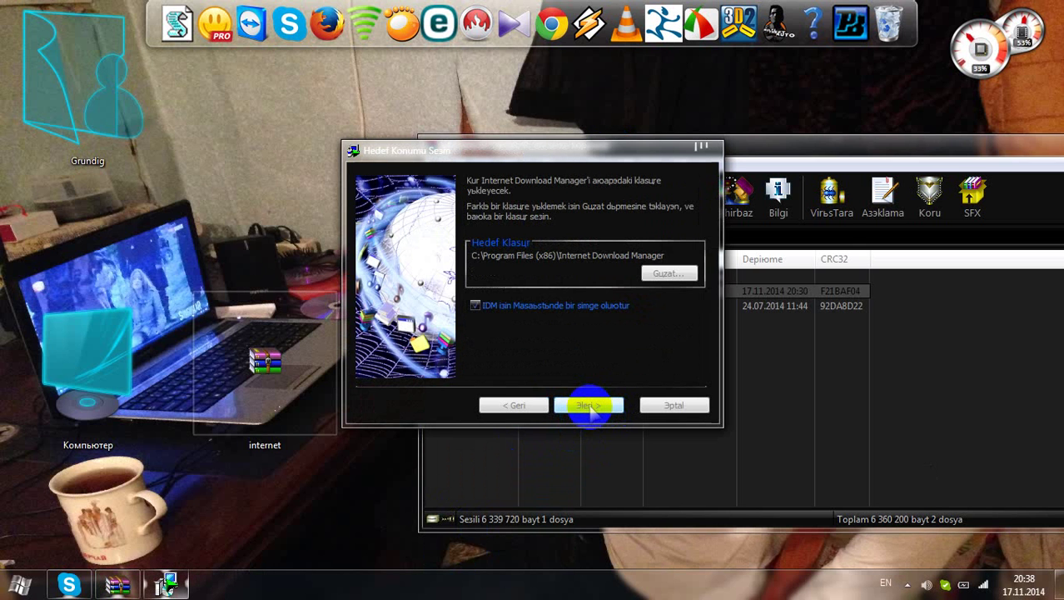
{"action": "left_click", "coordinate": [589, 404]}
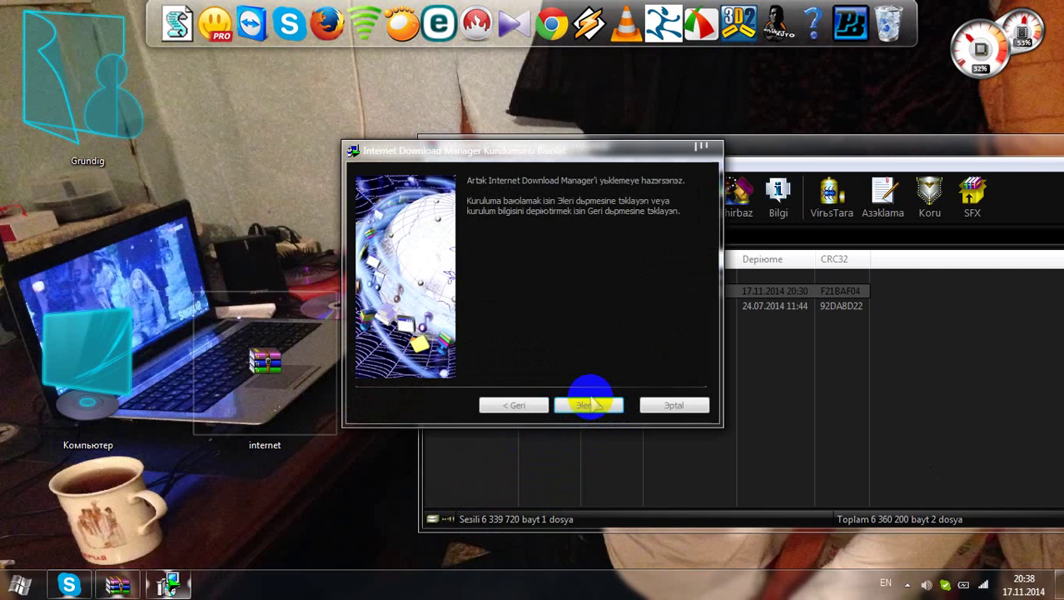
{"action": "left_click", "coordinate": [593, 404]}
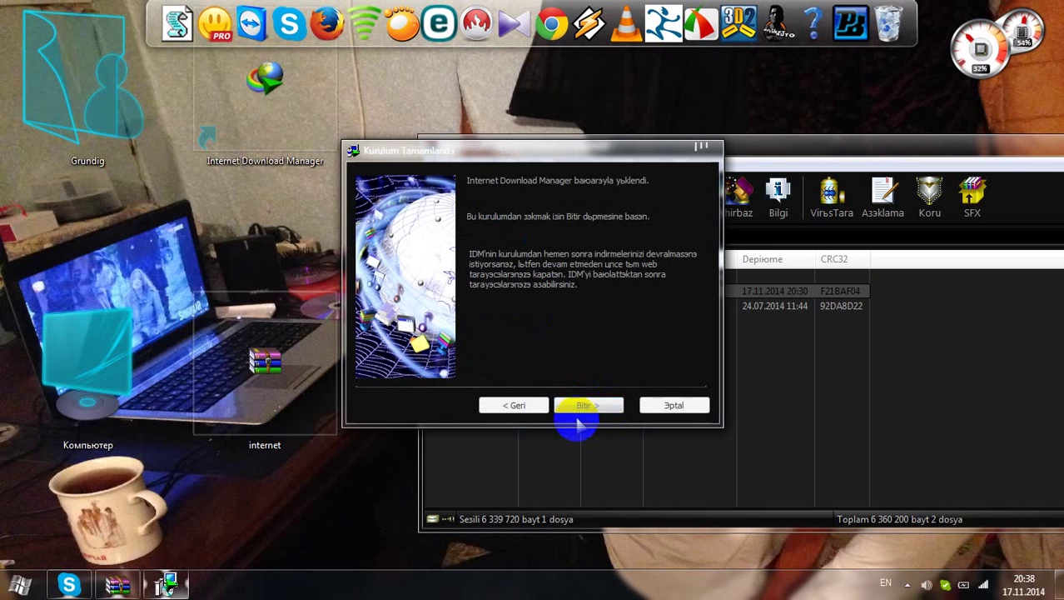
{"action": "left_click", "coordinate": [588, 405]}
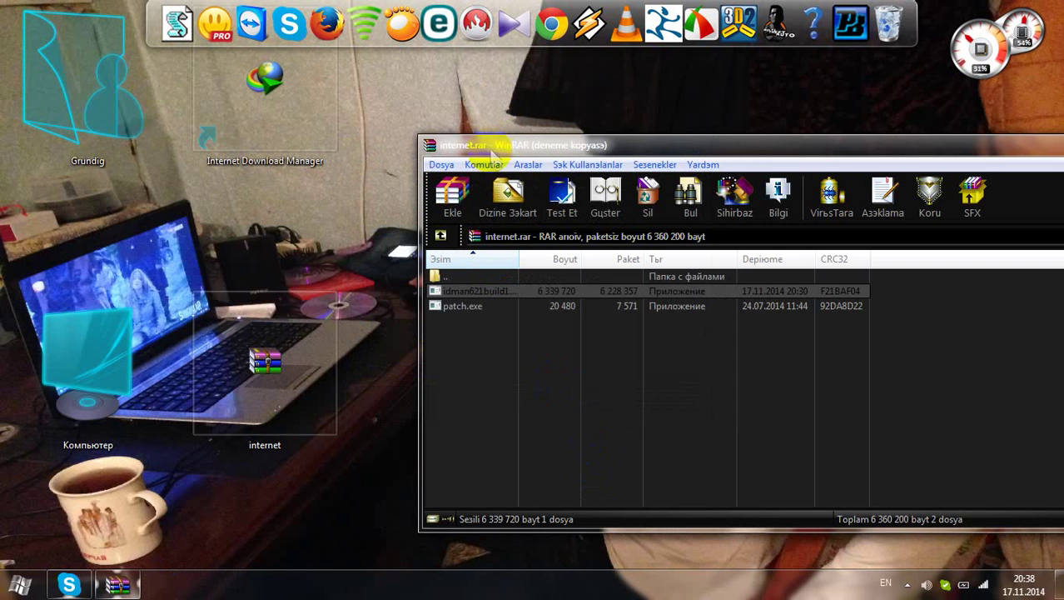
Step: Dismiss the Firefox integration notice, moving the archive window out of the way
{"action": "left_click_drag", "start_coordinate": [531, 154], "coordinate": [338, 444]}
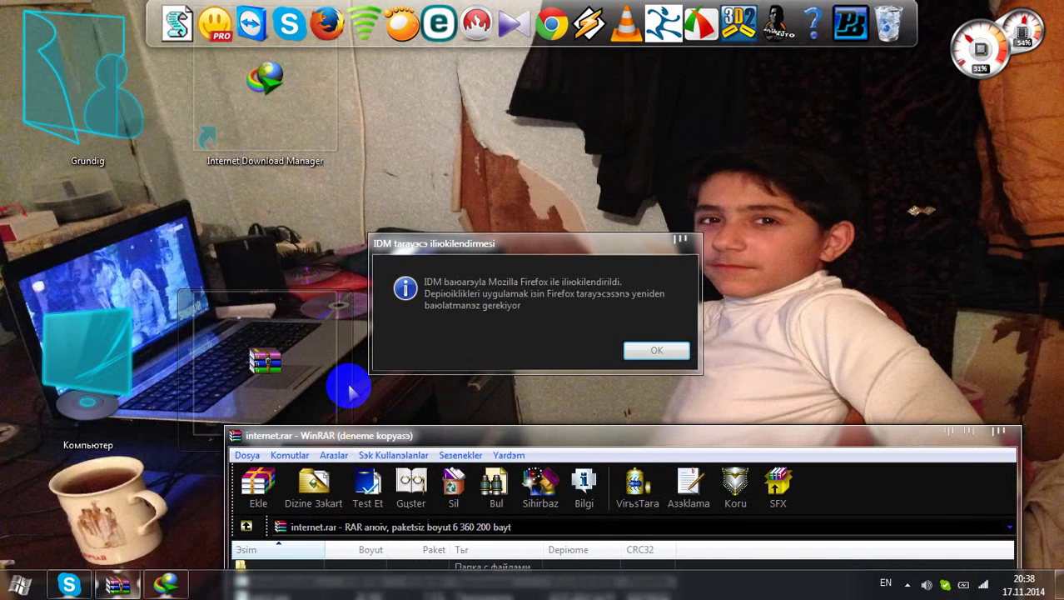
{"action": "left_click_drag", "start_coordinate": [445, 251], "coordinate": [420, 215]}
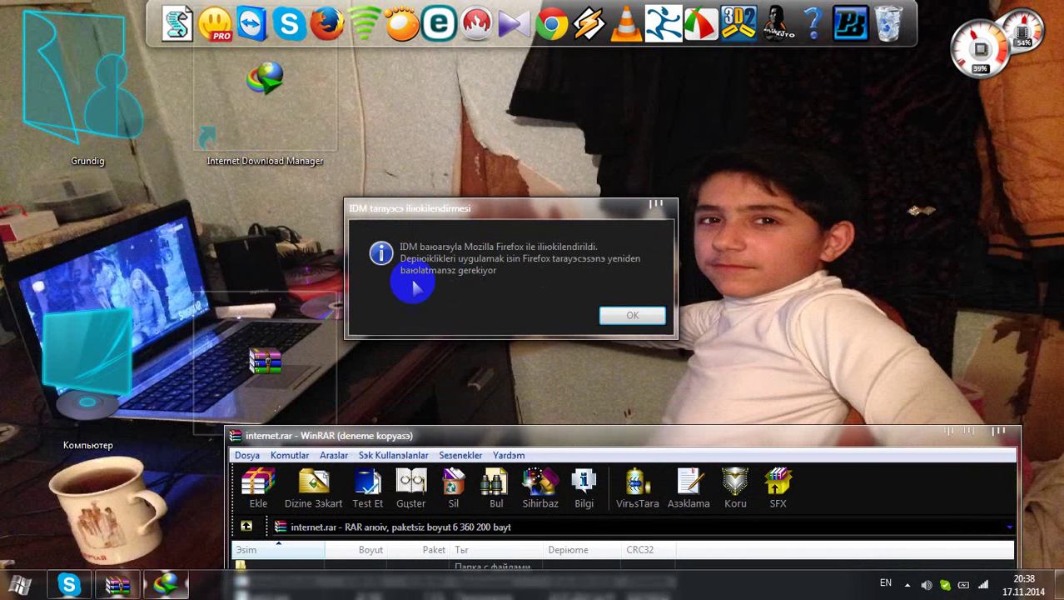
{"action": "left_click", "coordinate": [641, 320]}
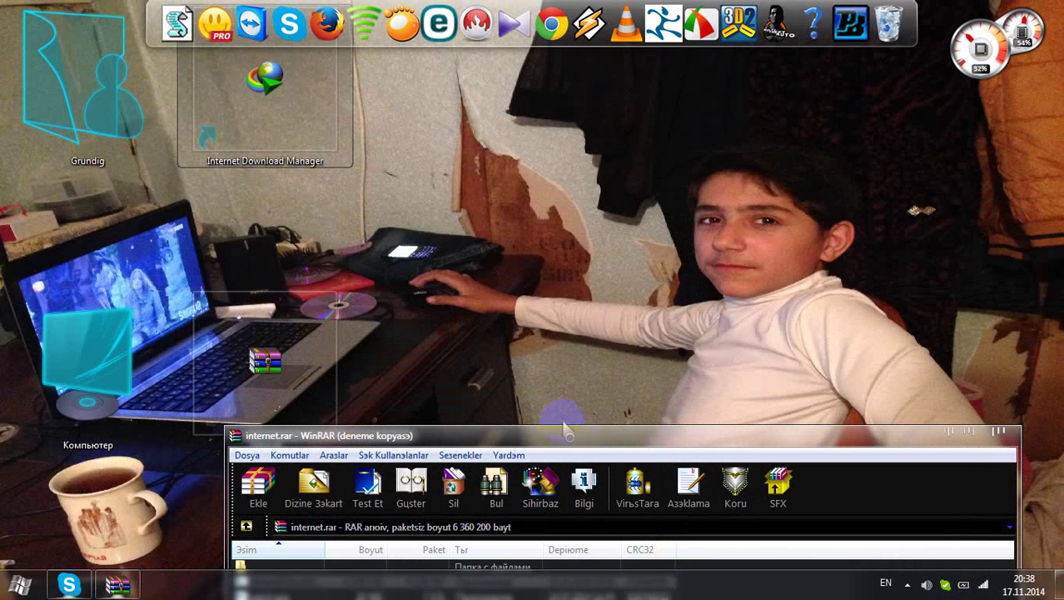
{"action": "left_click_drag", "start_coordinate": [574, 435], "coordinate": [151, 204]}
Step: Minimize WinRAR and dismiss the fake serial number warning
{"action": "left_click", "coordinate": [519, 202]}
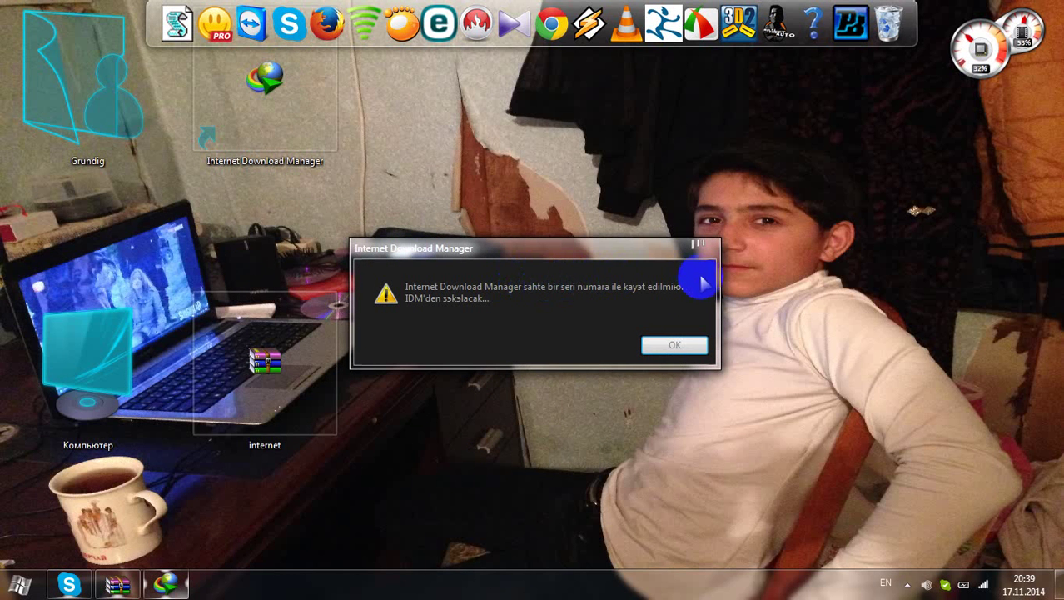
{"action": "left_click", "coordinate": [690, 335]}
{"action": "left_click", "coordinate": [676, 346]}
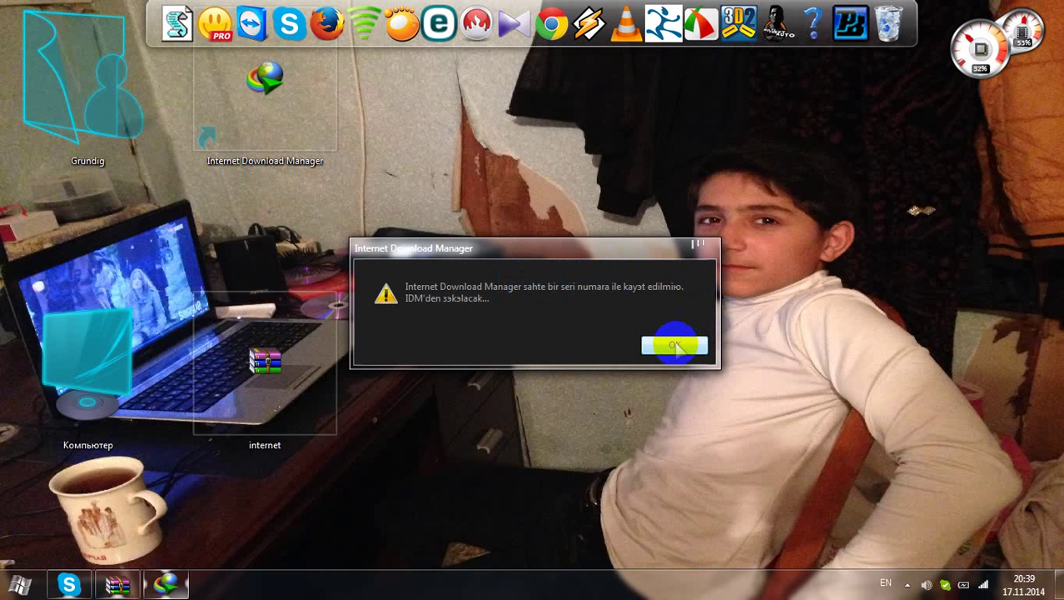
{"action": "left_click", "coordinate": [677, 347]}
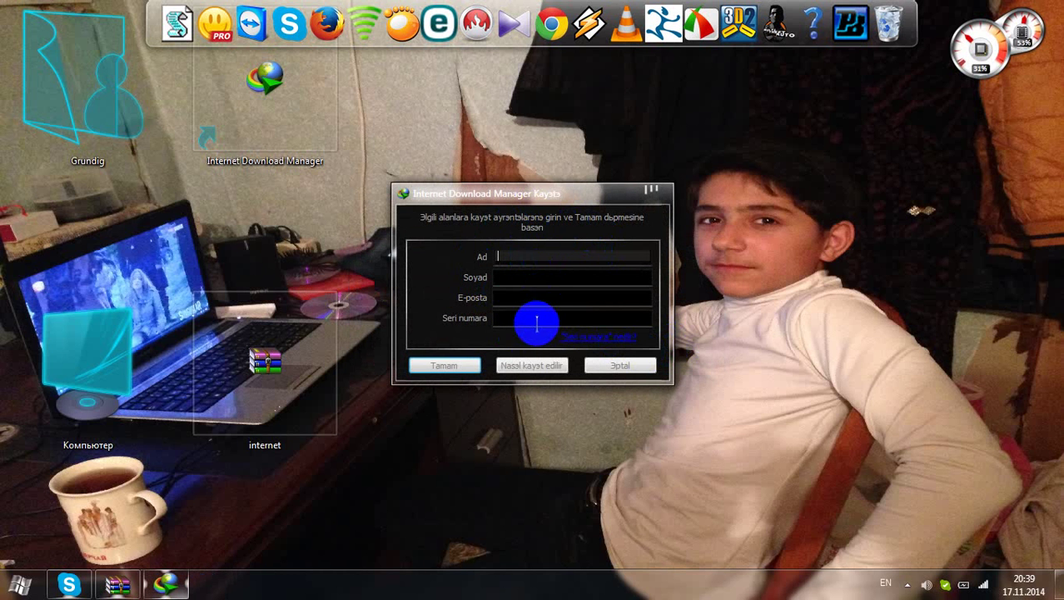
Step: Cancel the IDM registration dialog, leaving it unfilled
{"action": "left_click", "coordinate": [593, 364]}
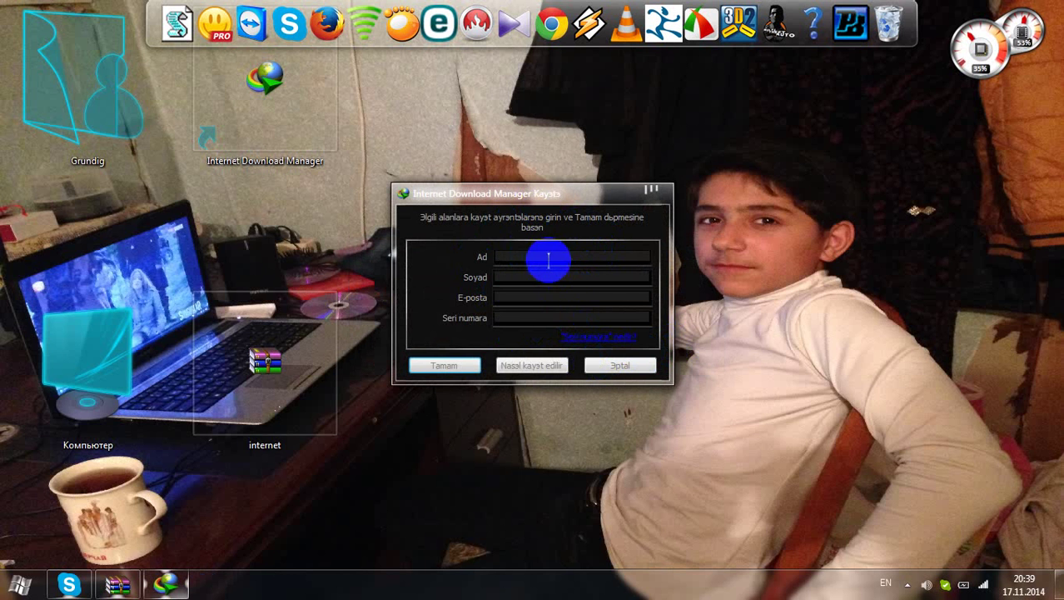
{"action": "left_click", "coordinate": [596, 367]}
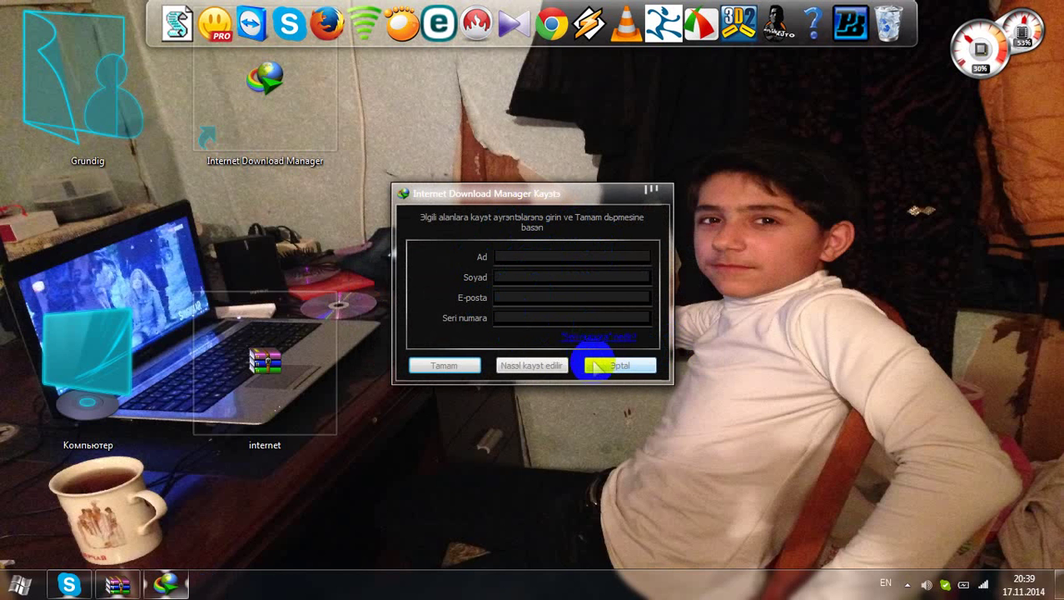
{"action": "left_click", "coordinate": [654, 194]}
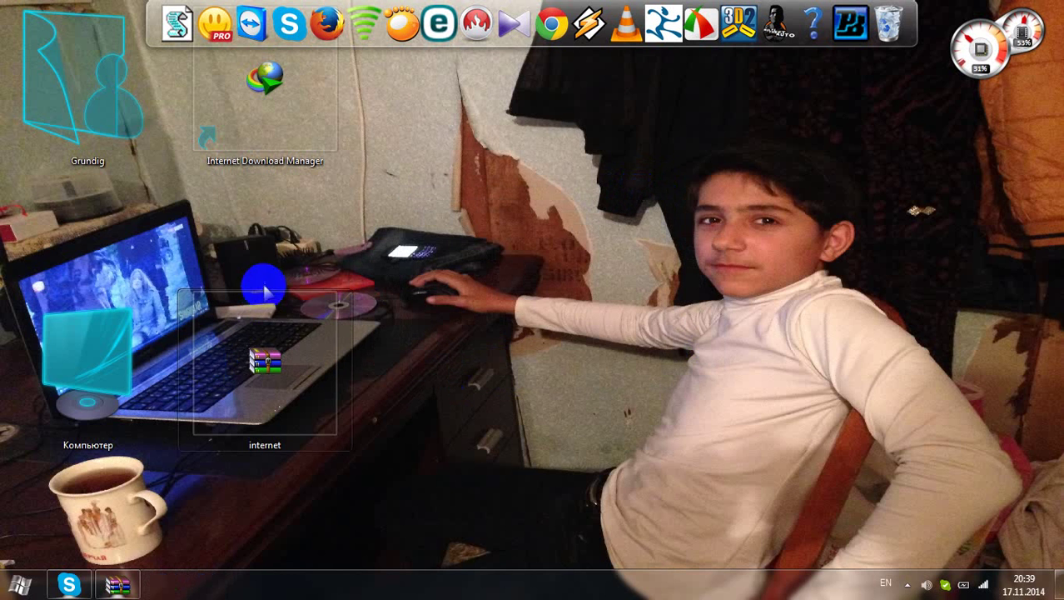
Step: Run patch.exe from internet.rar with Backup enabled and start patching
{"action": "double_click", "coordinate": [285, 334]}
{"action": "double_click", "coordinate": [229, 309]}
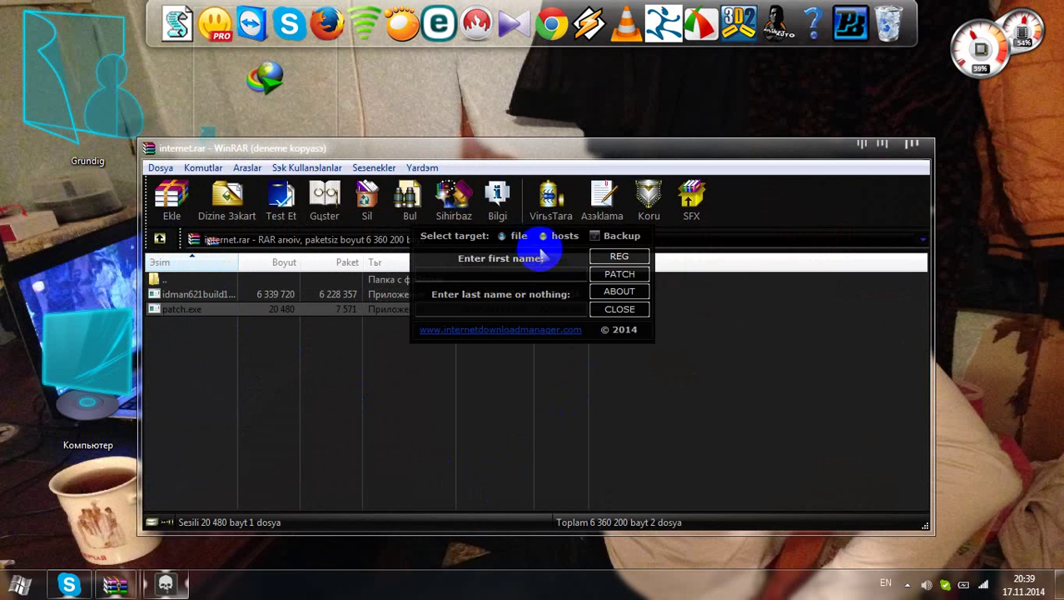
{"action": "left_click", "coordinate": [597, 239]}
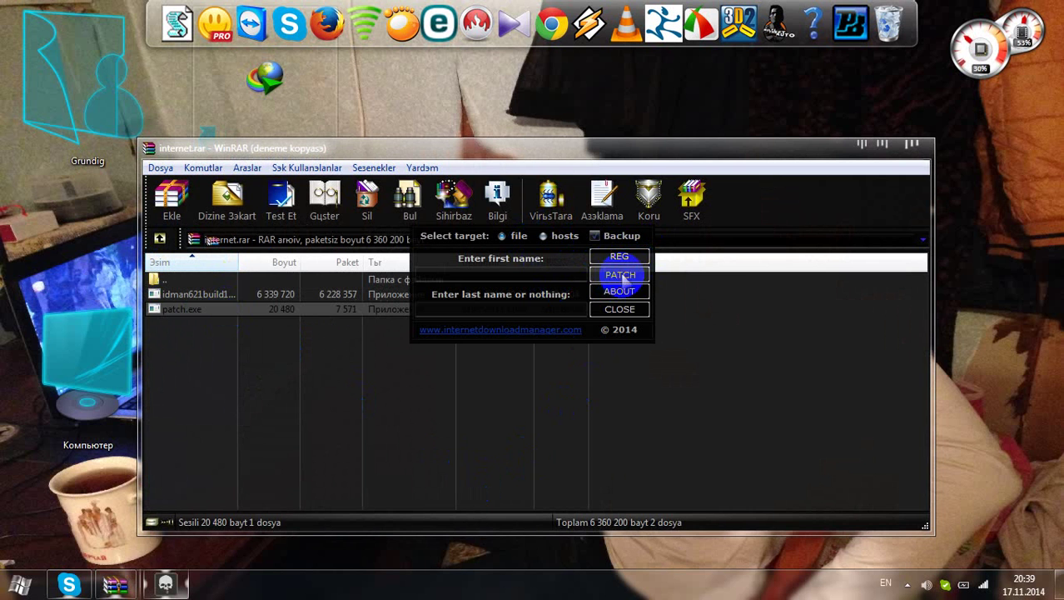
{"action": "left_click", "coordinate": [623, 275]}
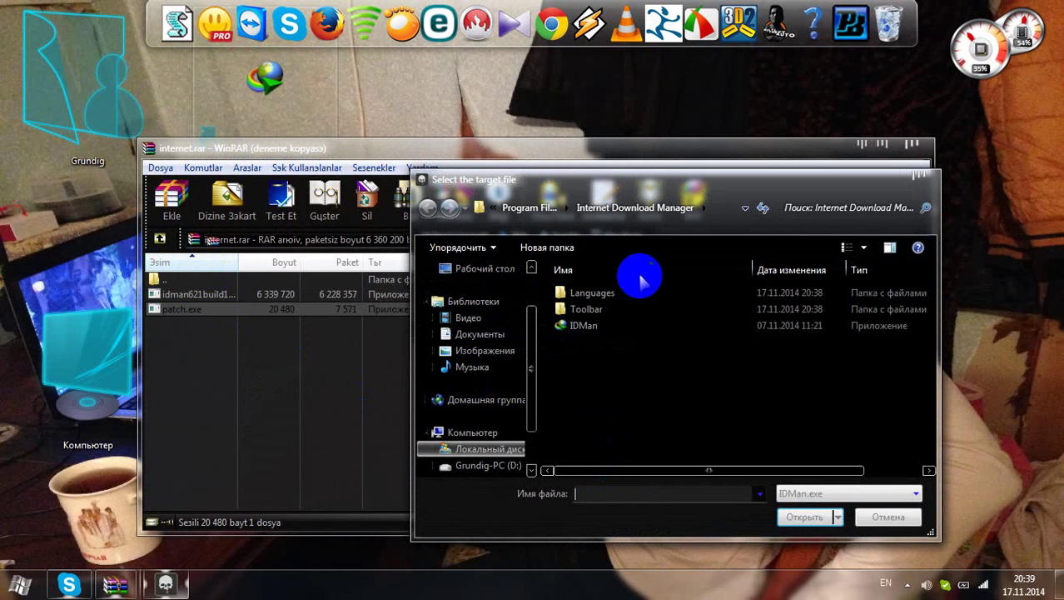
Step: Select IDMan.exe in C:\Program Files (x86)\Internet Download Manager as the patch target
{"action": "left_click", "coordinate": [455, 280]}
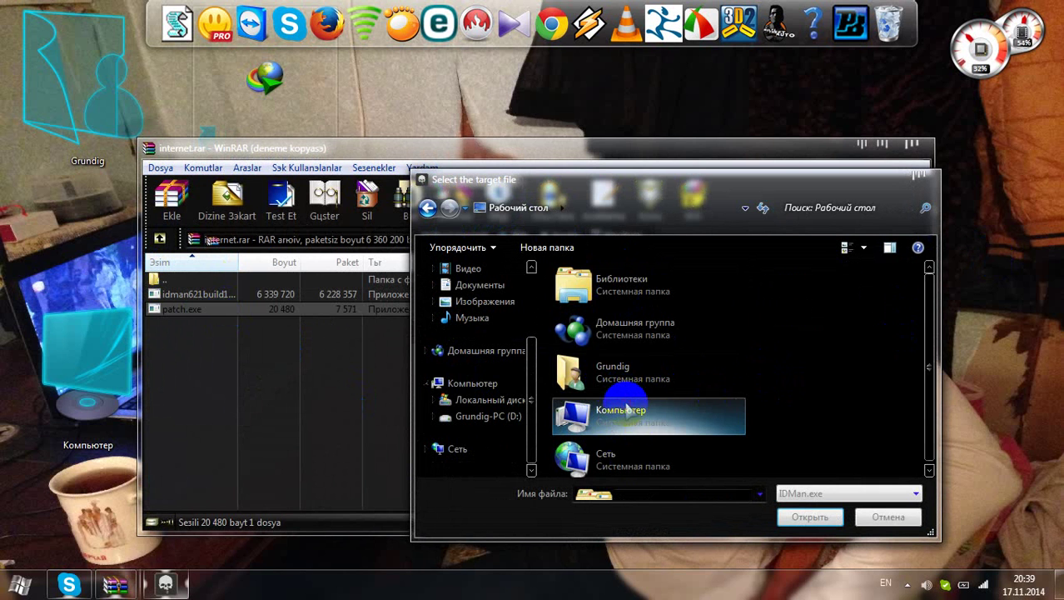
{"action": "double_click", "coordinate": [626, 408]}
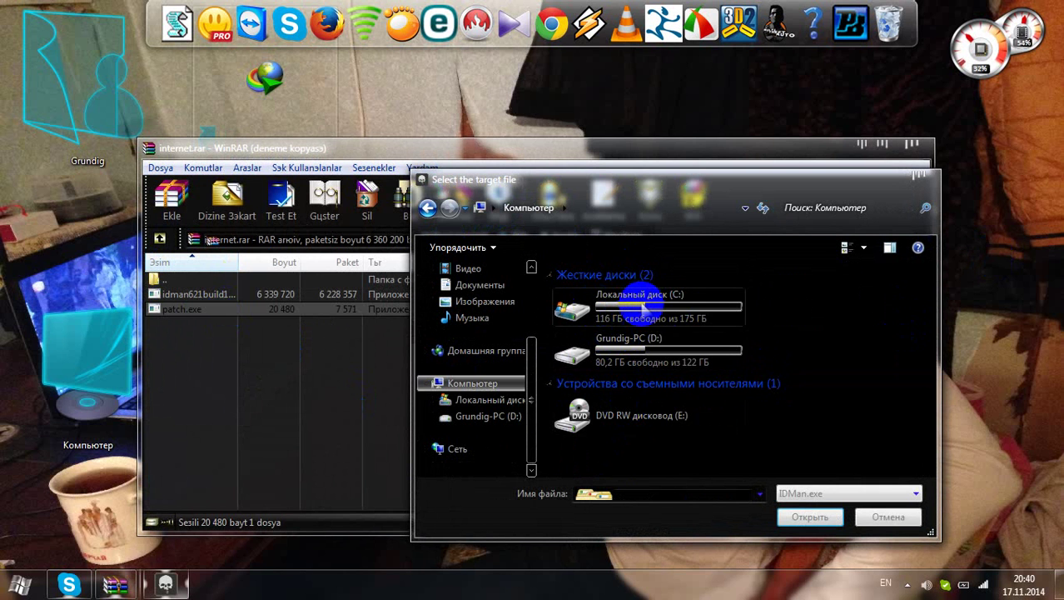
{"action": "double_click", "coordinate": [643, 307]}
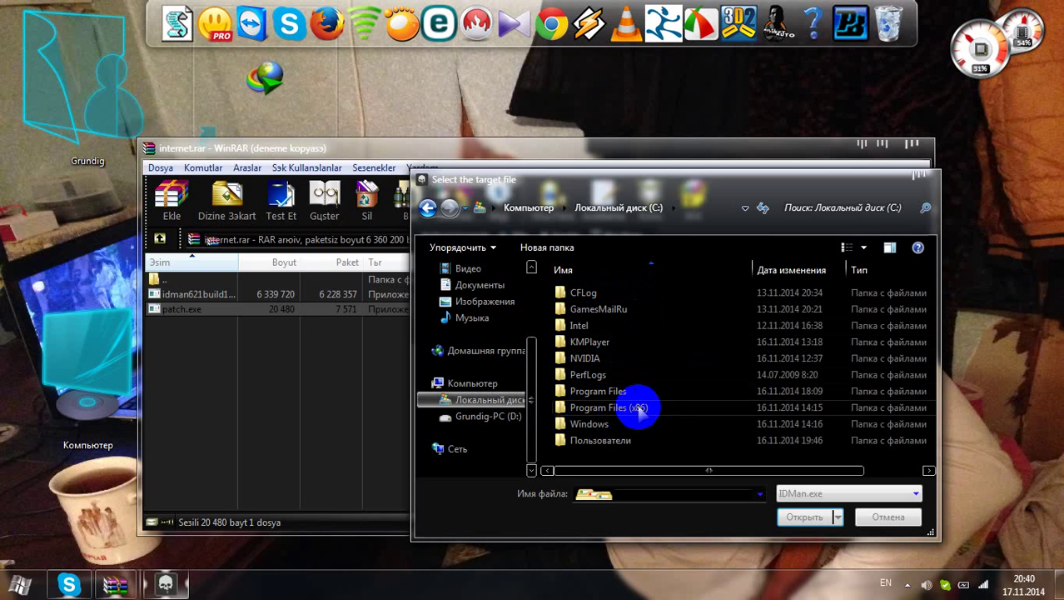
{"action": "double_click", "coordinate": [643, 410]}
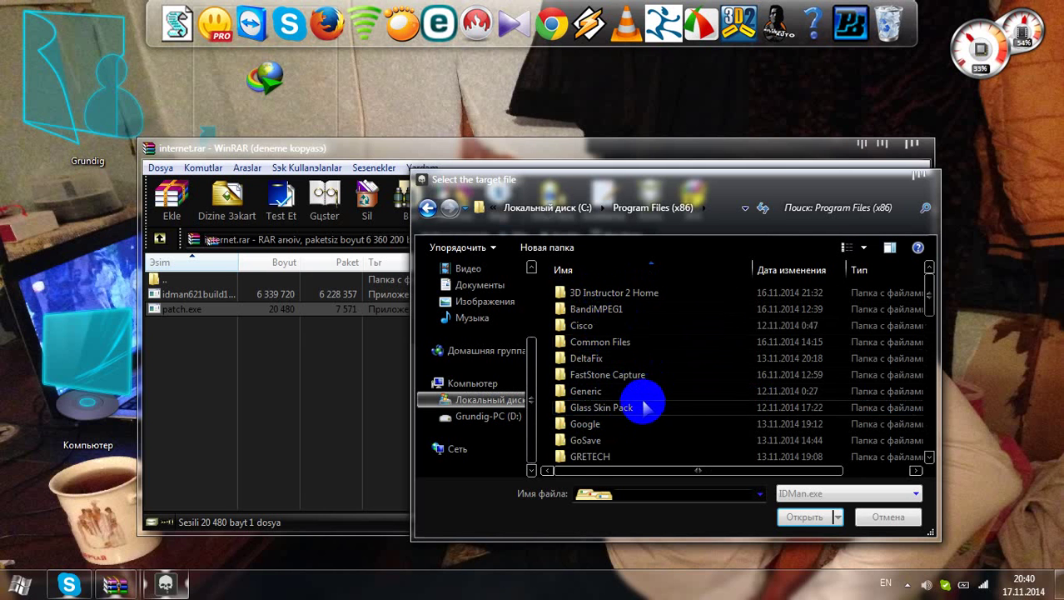
{"action": "left_click_drag", "start_coordinate": [932, 295], "coordinate": [934, 329]}
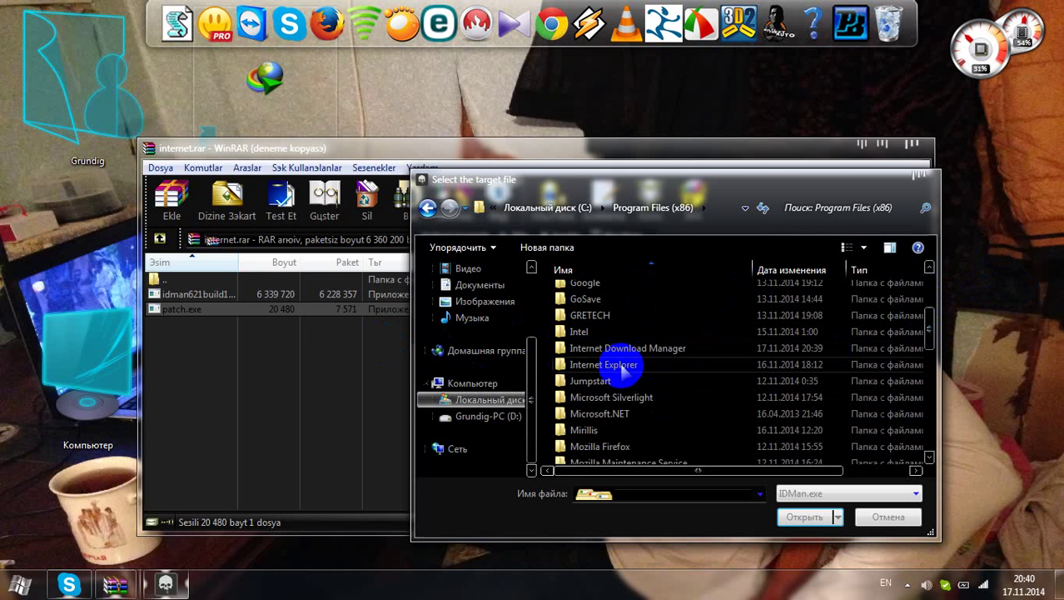
{"action": "double_click", "coordinate": [694, 348]}
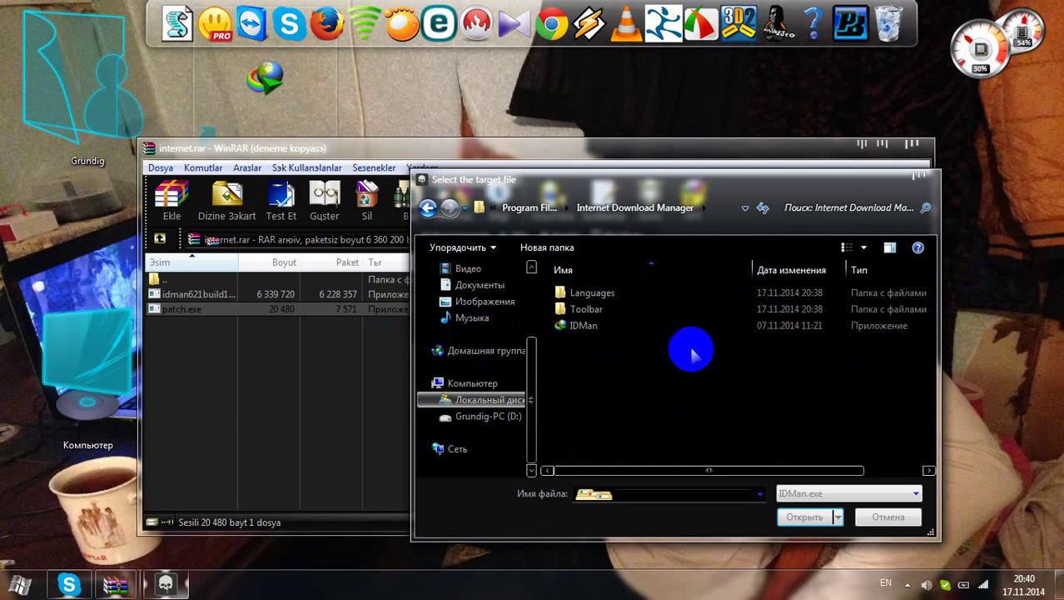
{"action": "left_click", "coordinate": [580, 328]}
{"action": "left_click", "coordinate": [805, 517]}
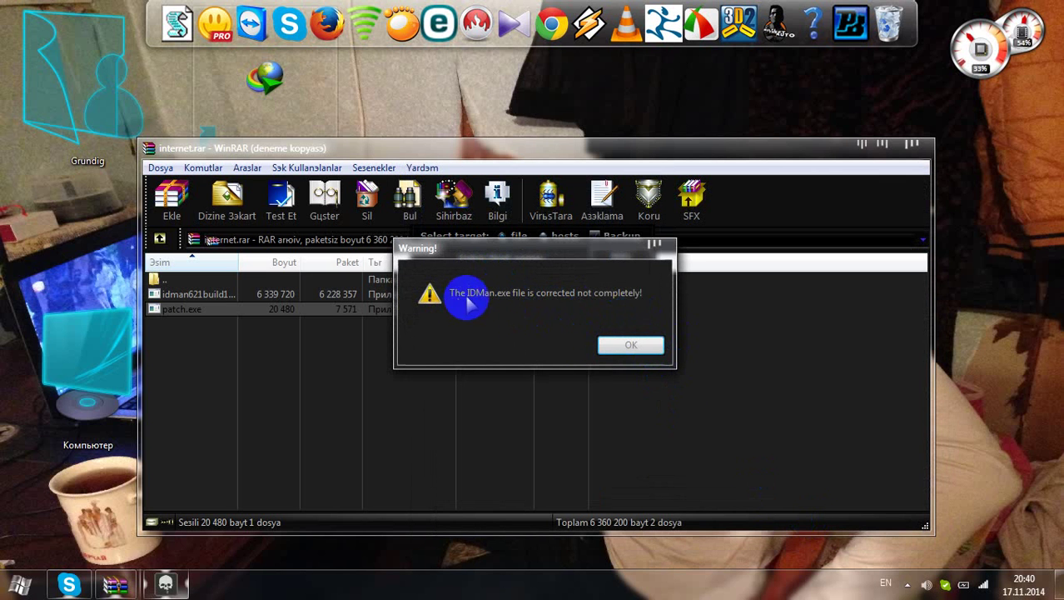
Step: Register IDM in the patch with a first name, then close the patch and WinRAR
{"action": "left_click", "coordinate": [643, 351]}
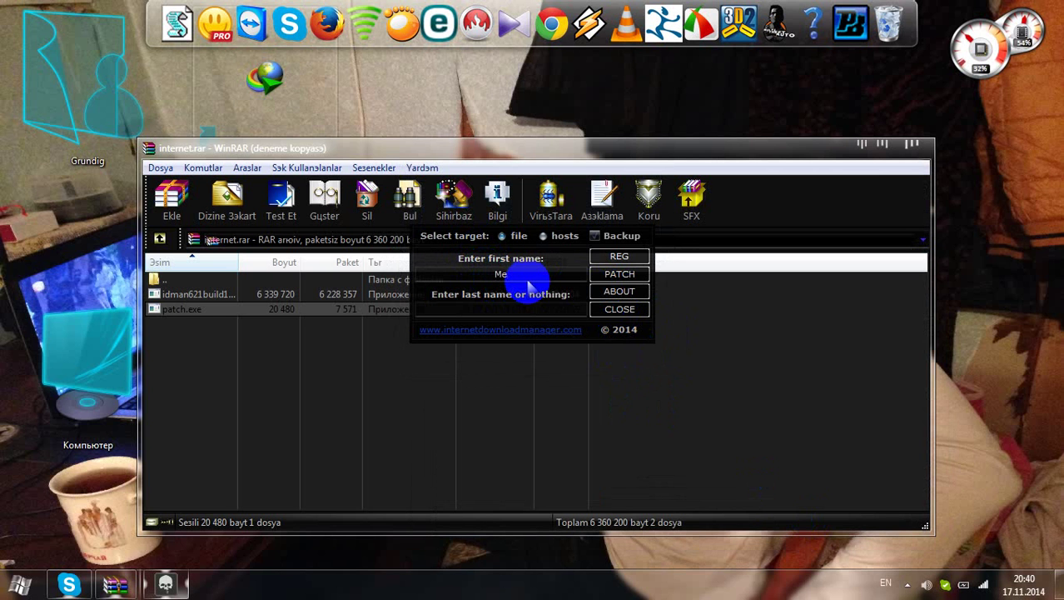
{"action": "type", "text": "d Memmedov"}
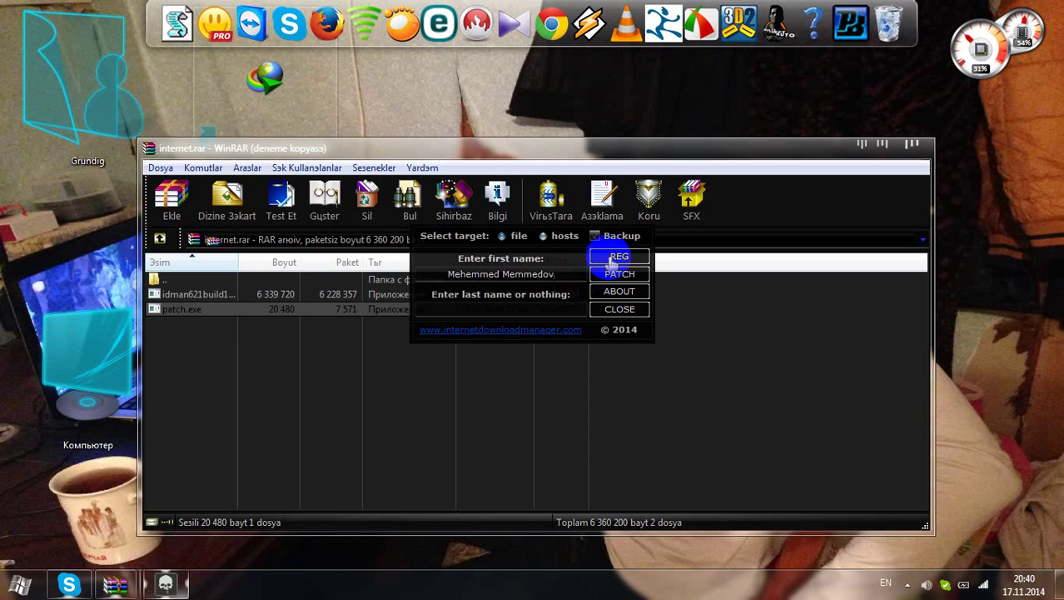
{"action": "left_click", "coordinate": [619, 259]}
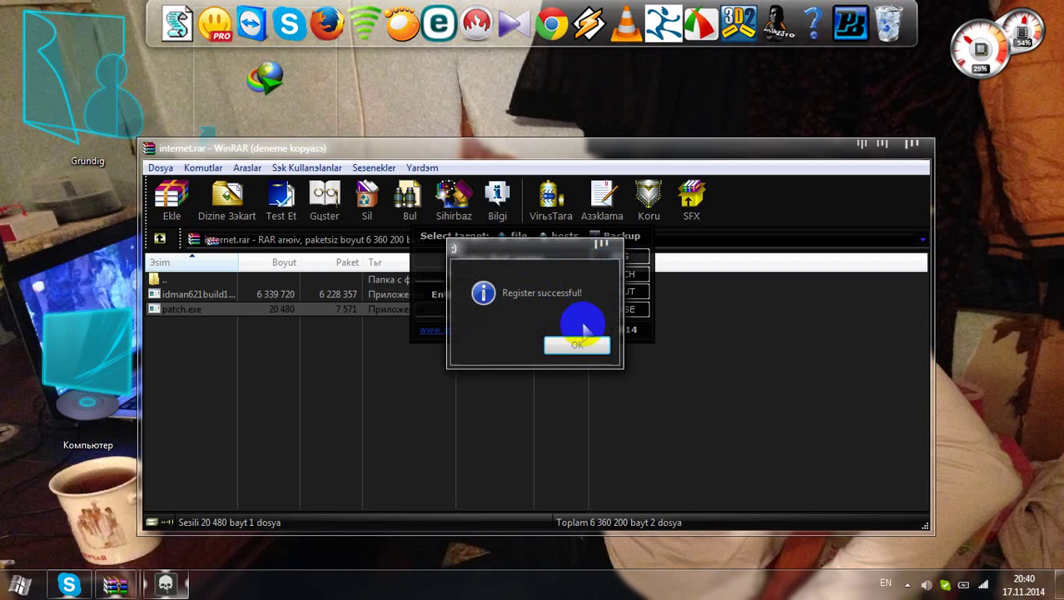
{"action": "left_click", "coordinate": [580, 345]}
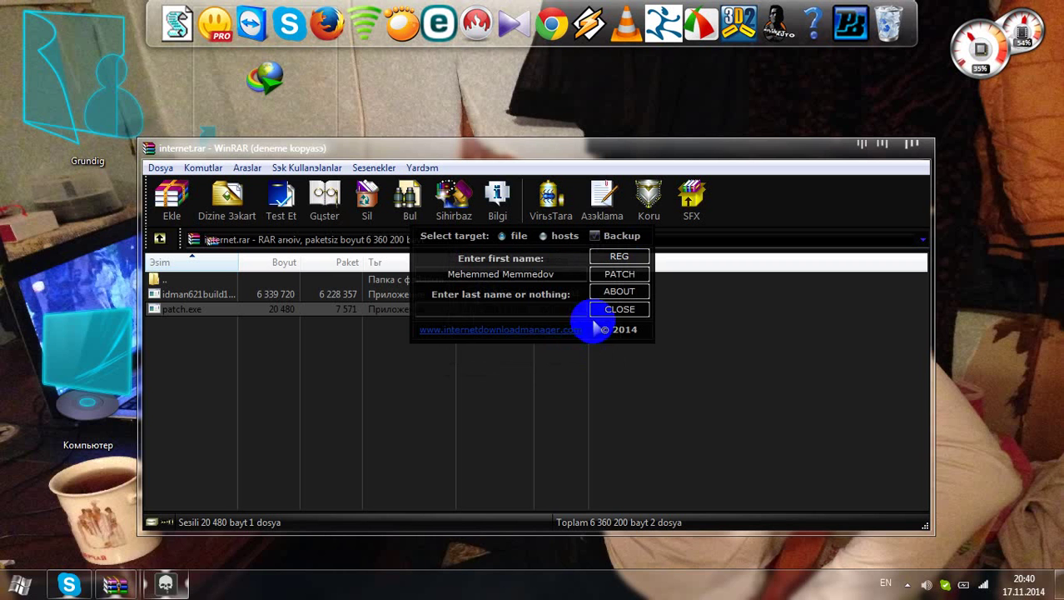
{"action": "left_click", "coordinate": [620, 311]}
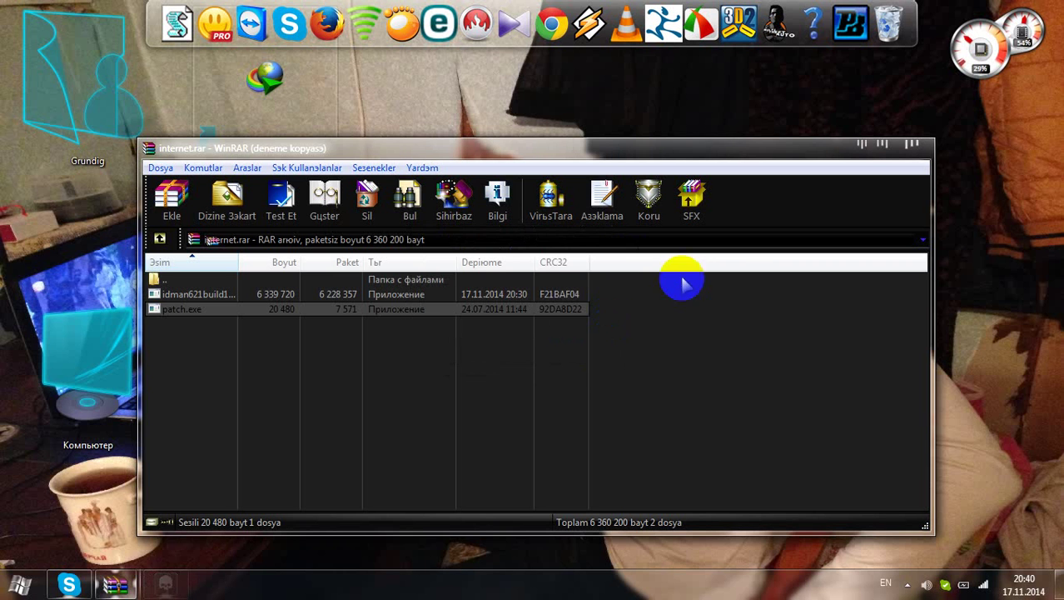
{"action": "left_click", "coordinate": [912, 147]}
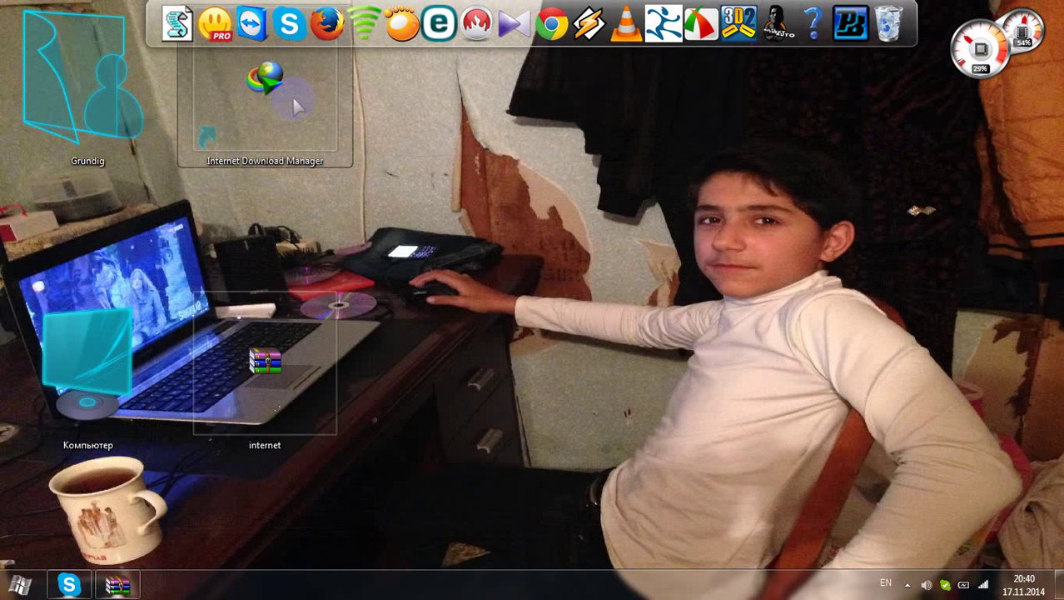
Step: Launch IDM 6.21 from the desktop shortcut, close it, and reveal hidden tray icons
{"action": "double_click", "coordinate": [277, 110]}
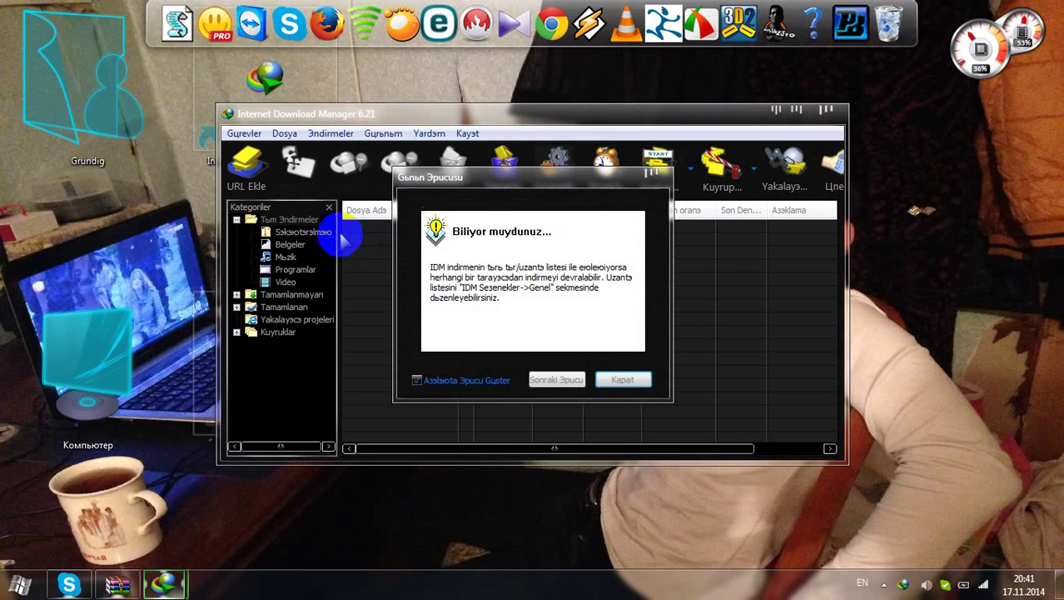
{"action": "left_click", "coordinate": [623, 380]}
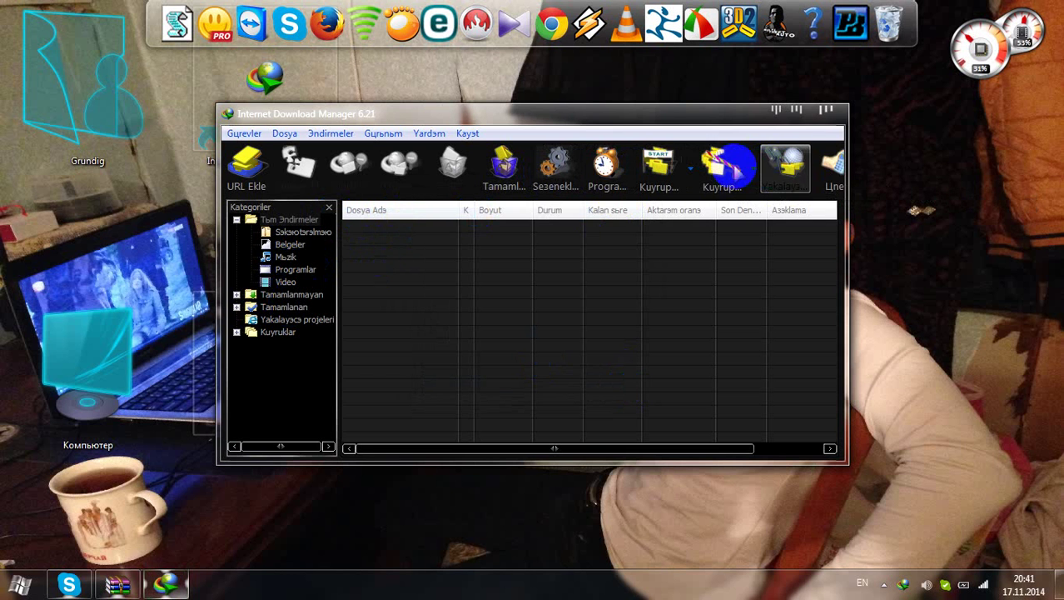
{"action": "left_click", "coordinate": [823, 108]}
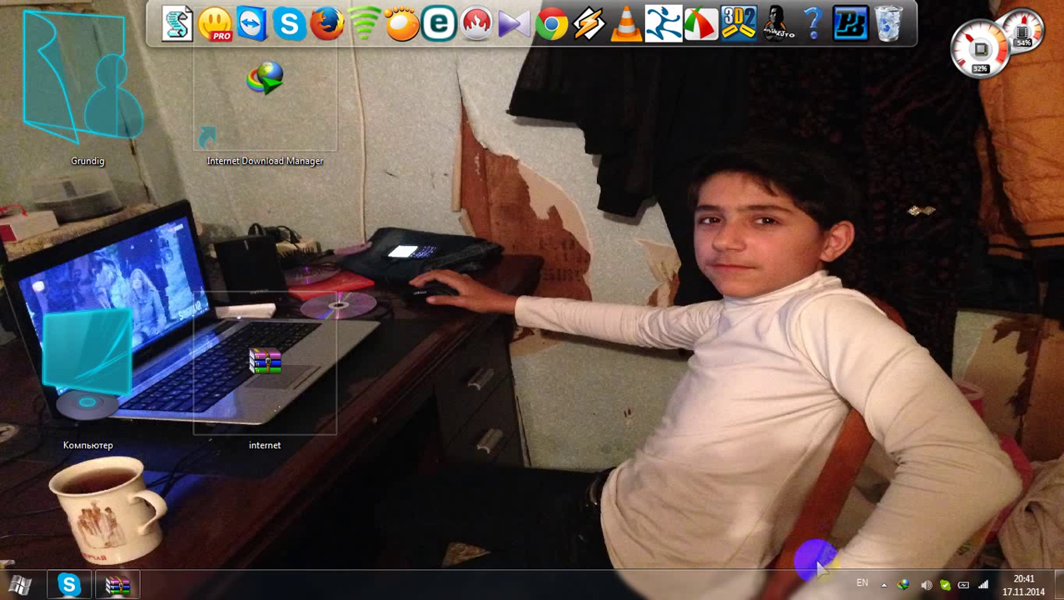
{"action": "left_click", "coordinate": [884, 585]}
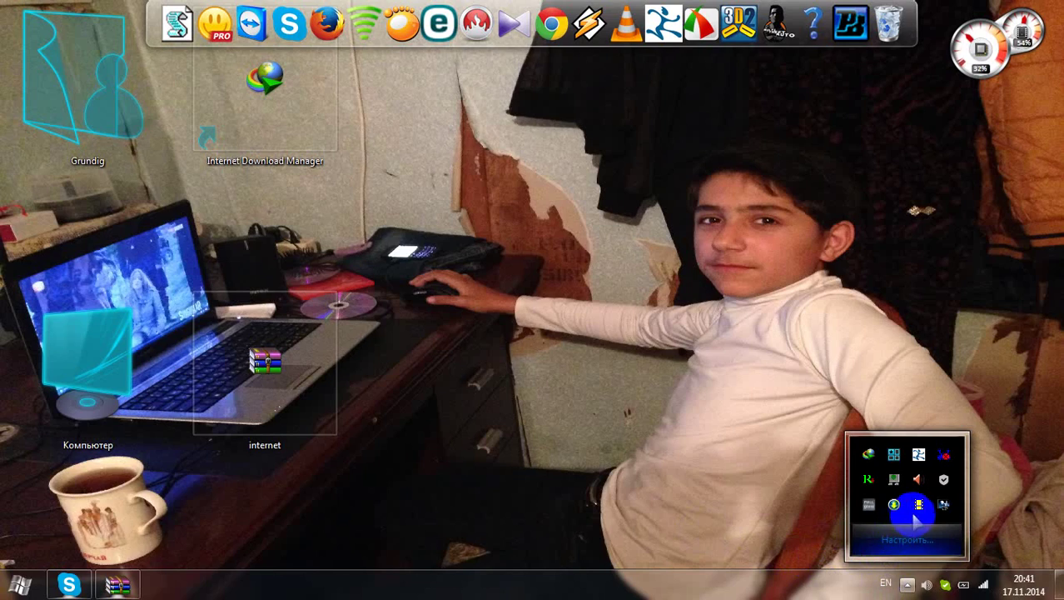